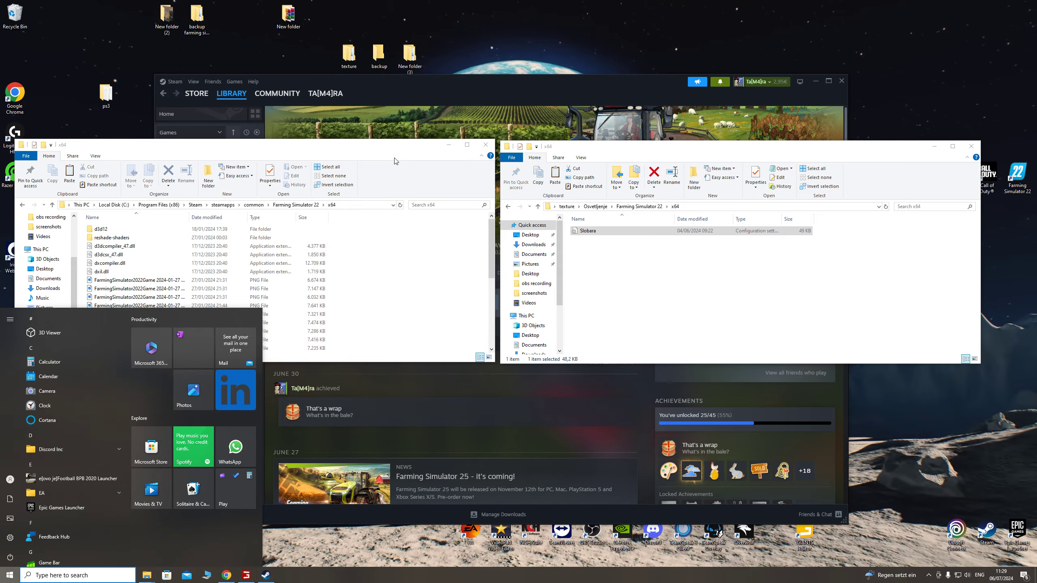
- Close both open x64 folder windows and move the Steam window away from the desktop folders
left_click(487, 147)
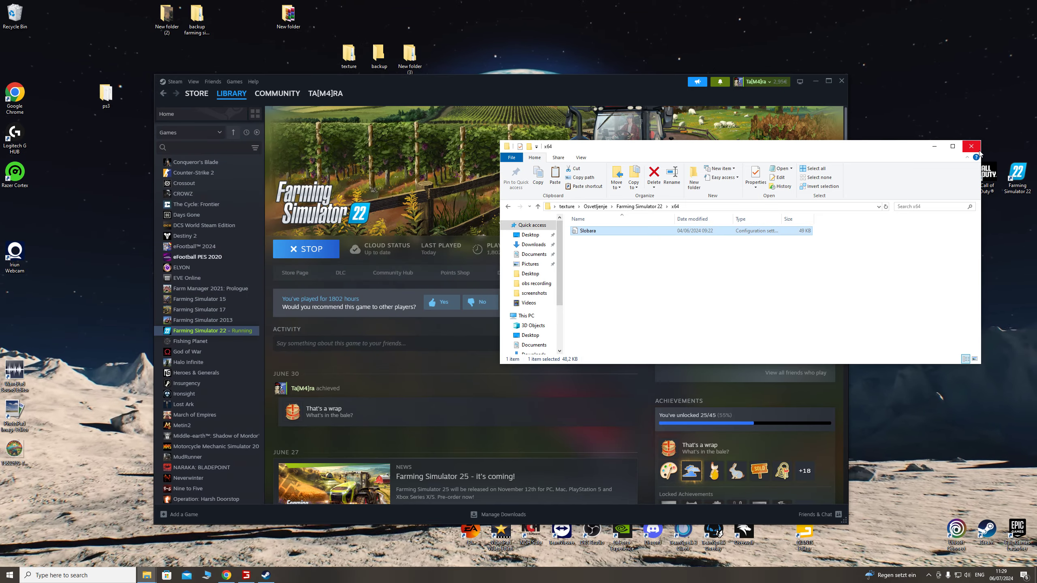
left_click(972, 146)
left_click_drag(476, 84, 446, 163)
- Extract the FS22_Szpakowo ZIP archive in the desktop's New folder (3) into its own FS22_Szpakowo folder
double_click(410, 57)
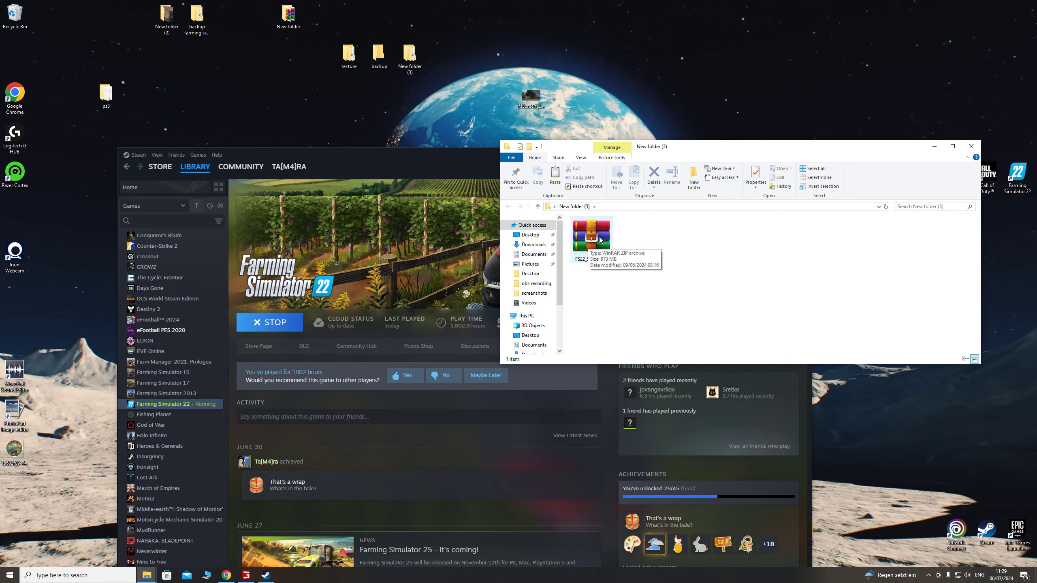
right_click(600, 238)
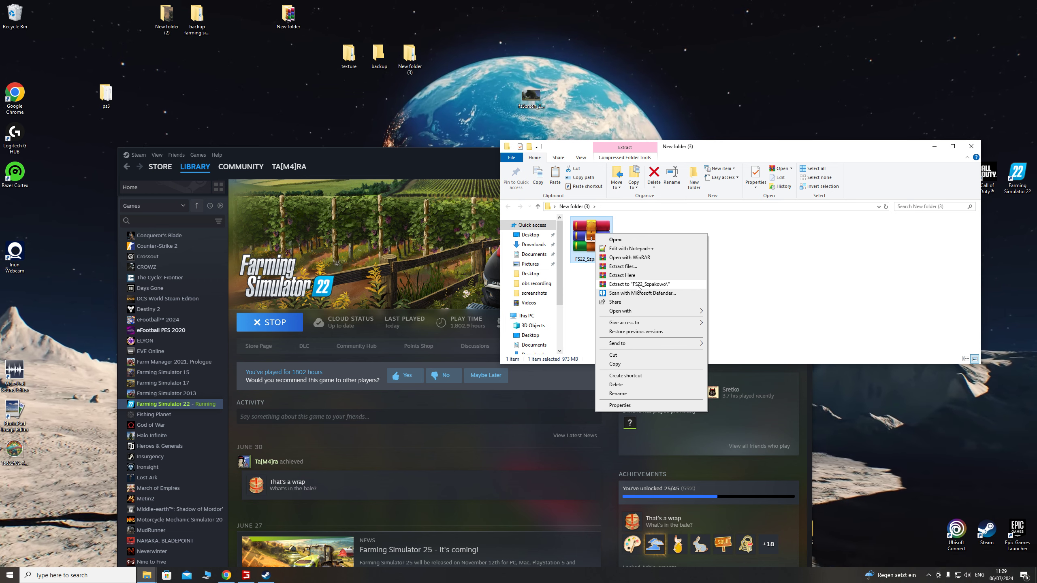
left_click(637, 285)
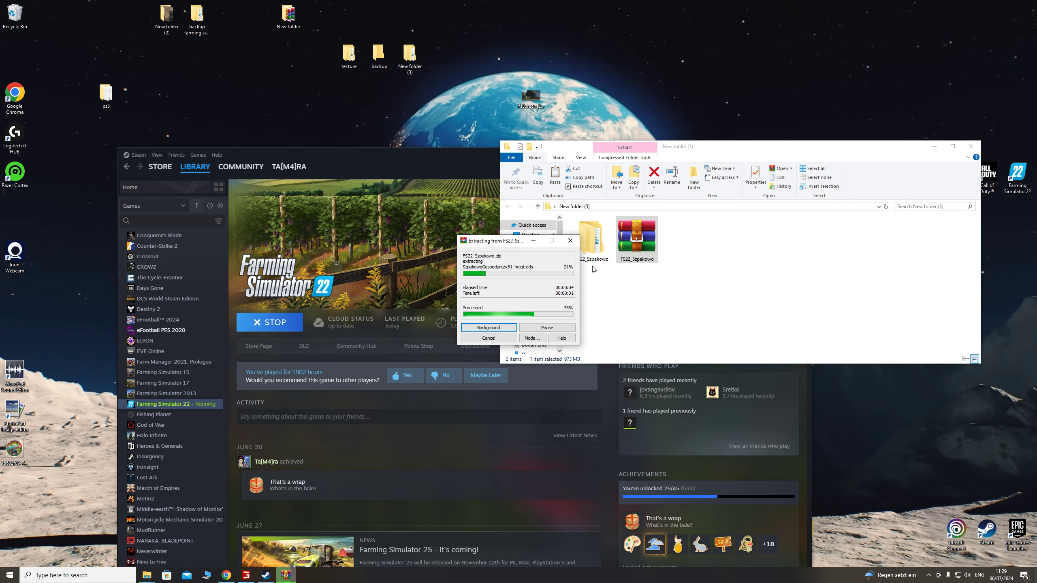
- Open the i3d map file from the extracted FS22_Szpakowo maps folder in GIANTS Editor and dismiss the welcome window
left_click(595, 242)
double_click(596, 242)
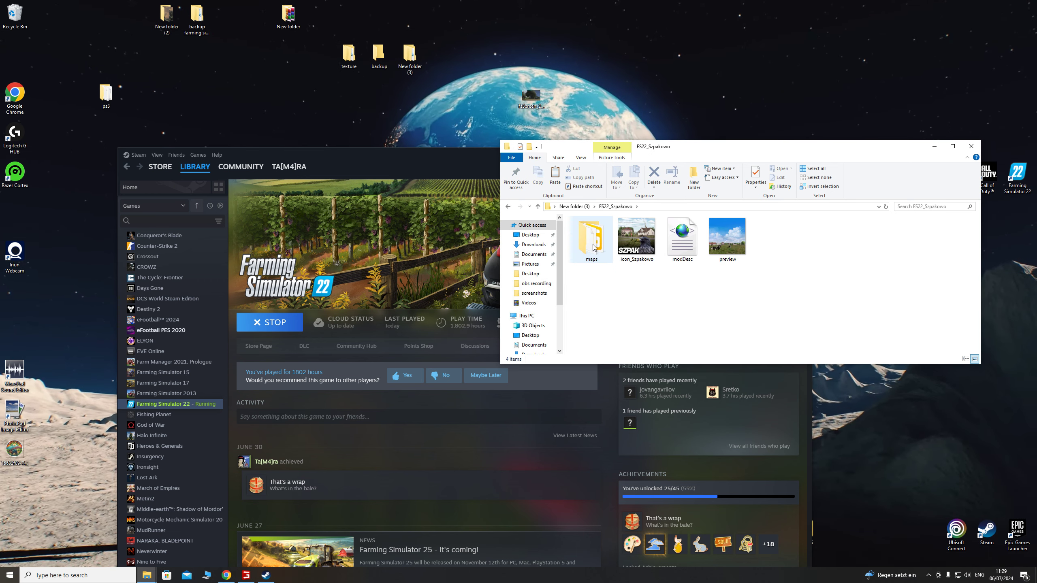
double_click(594, 241)
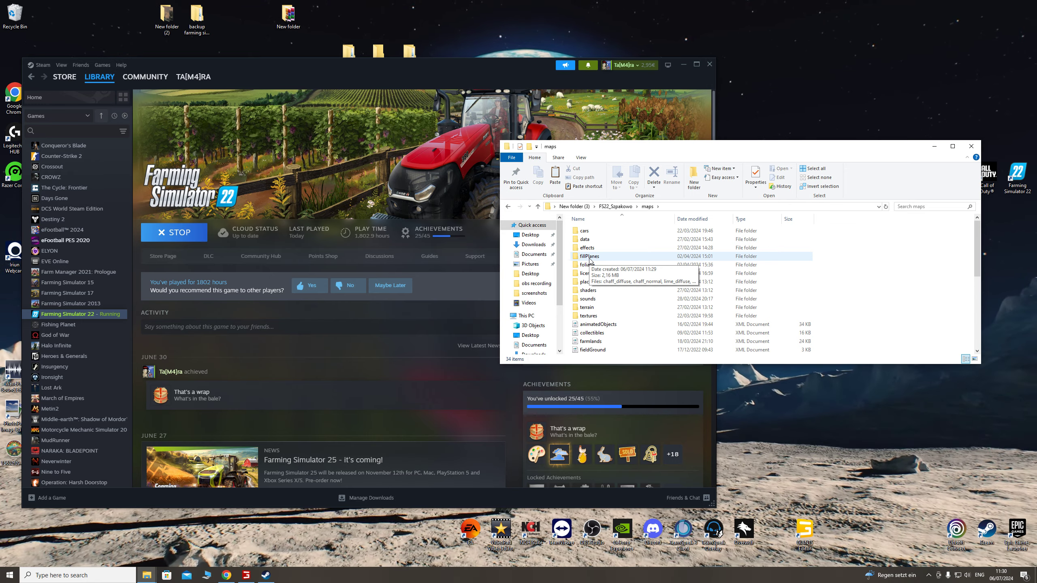
scroll(590, 259, "down", 4)
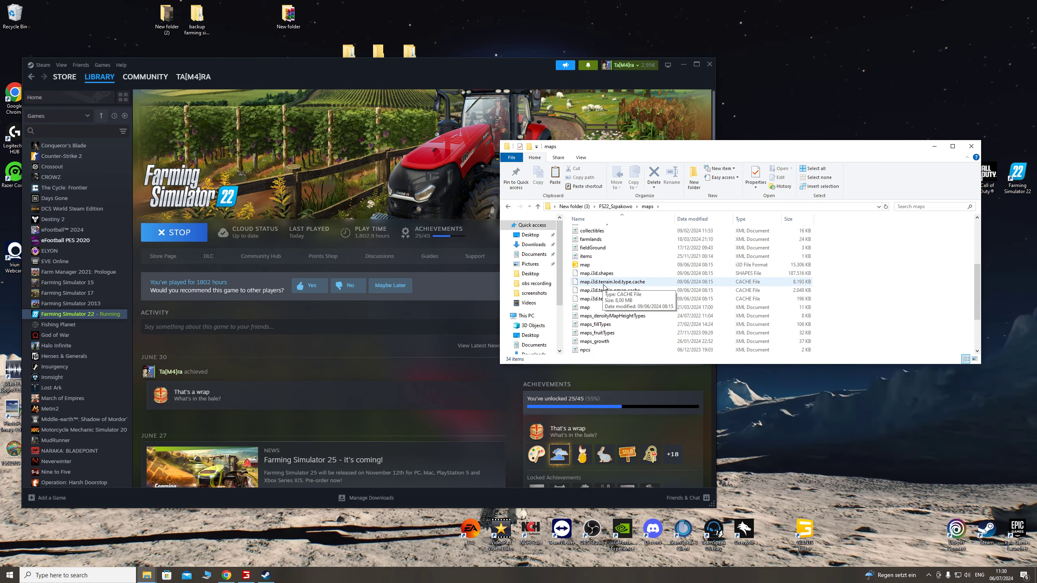
left_click(583, 265)
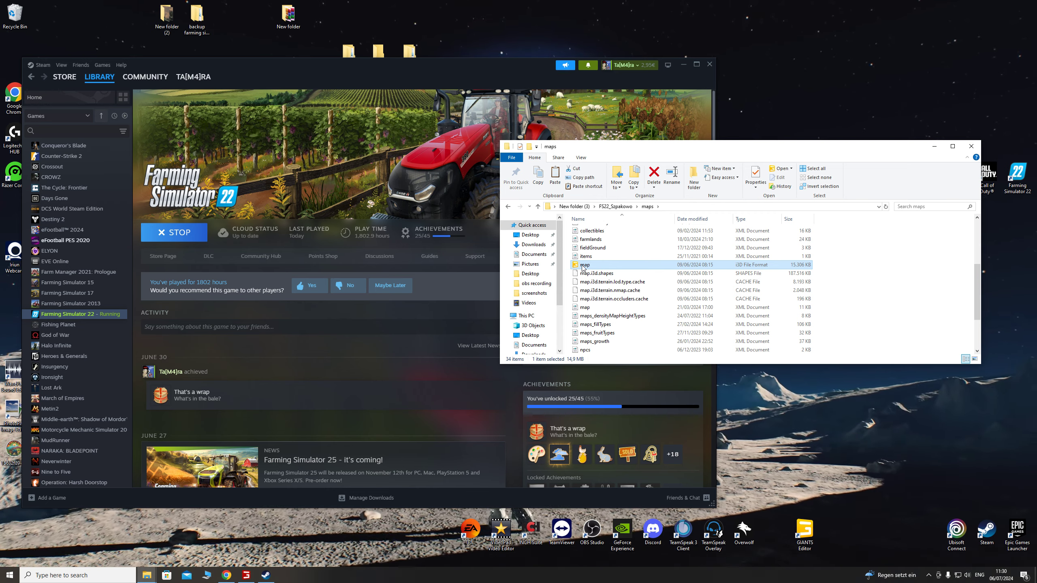
double_click(583, 266)
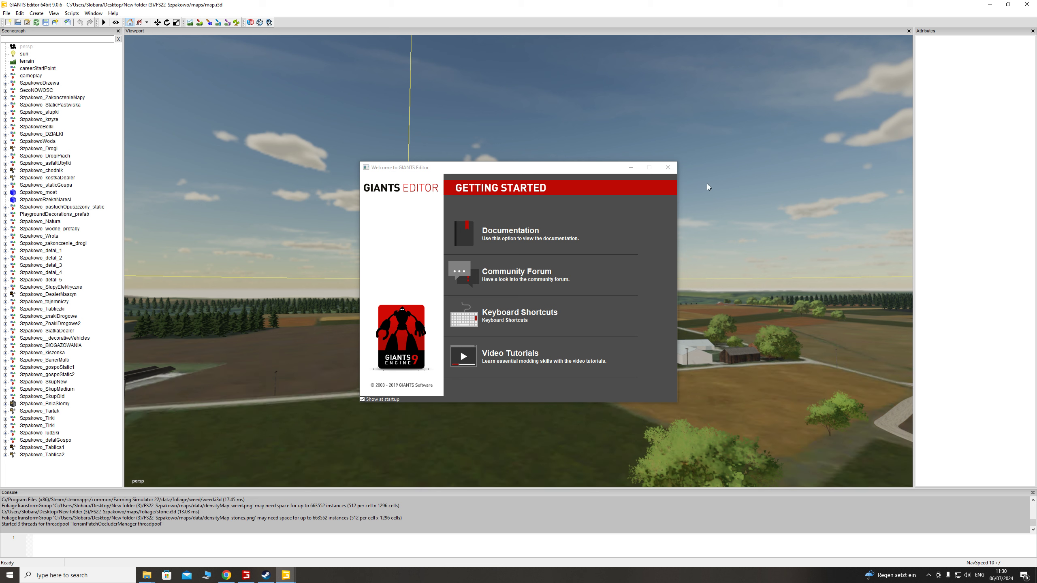
left_click(668, 167)
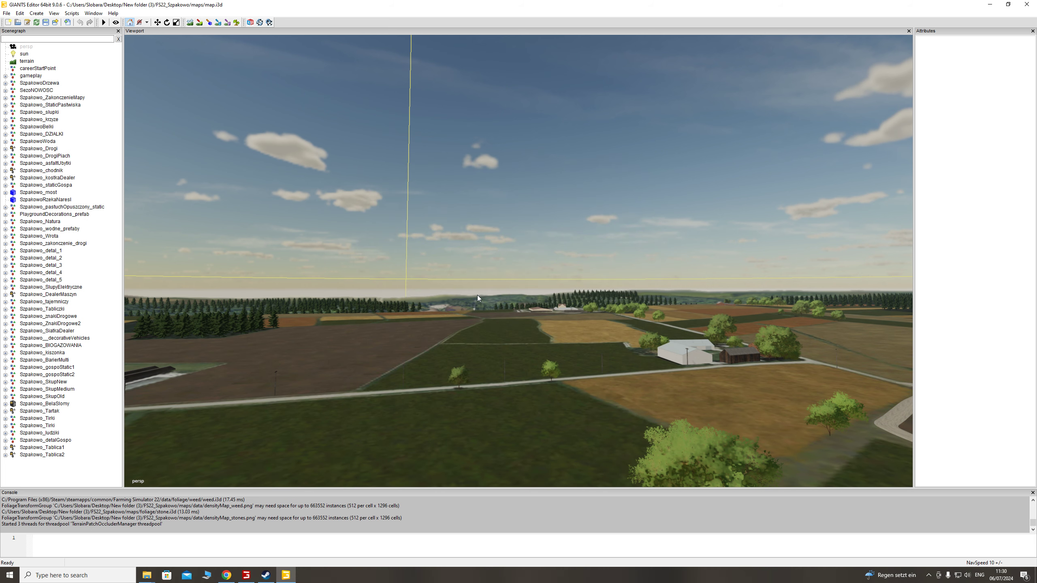
mouse_move(477, 295)
middle_mouse_down()
mouse_move(601, 308)
mouse_move(479, 303)
mouse_move(475, 323)
mouse_move(469, 299)
middle_mouse_up()
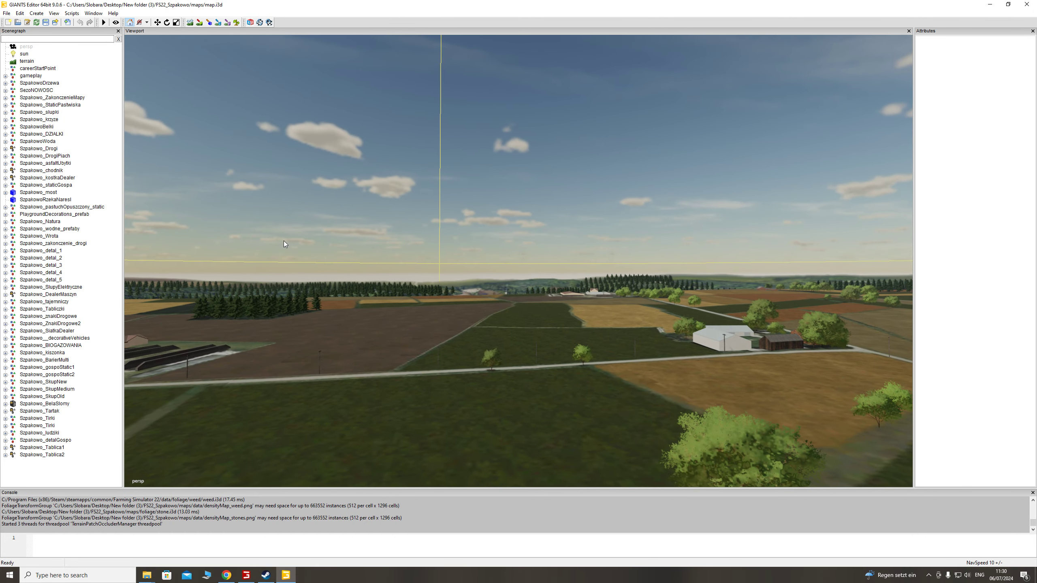
left_click(226, 575)
left_click(302, 8)
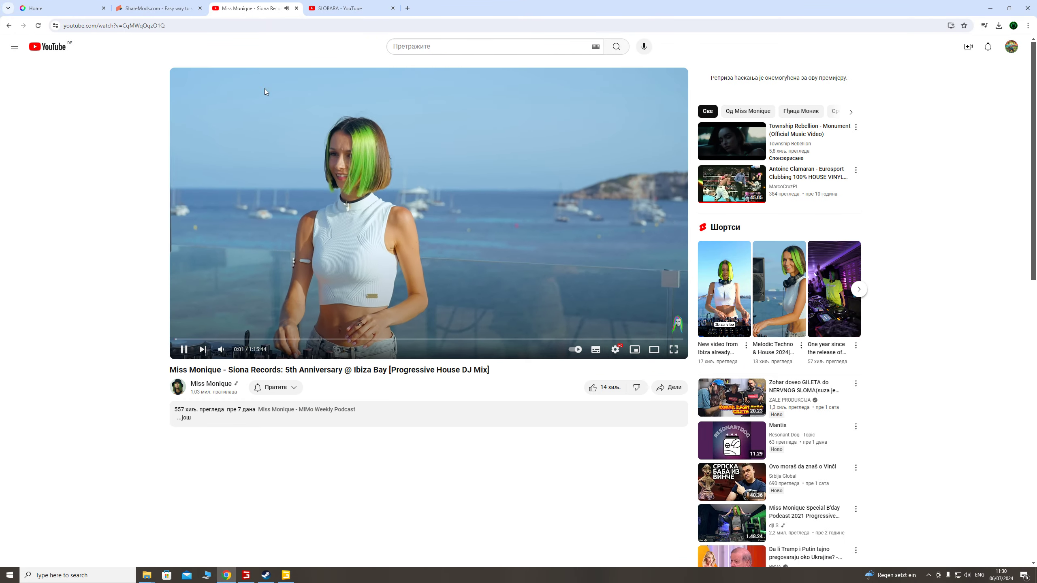
left_click(10, 25)
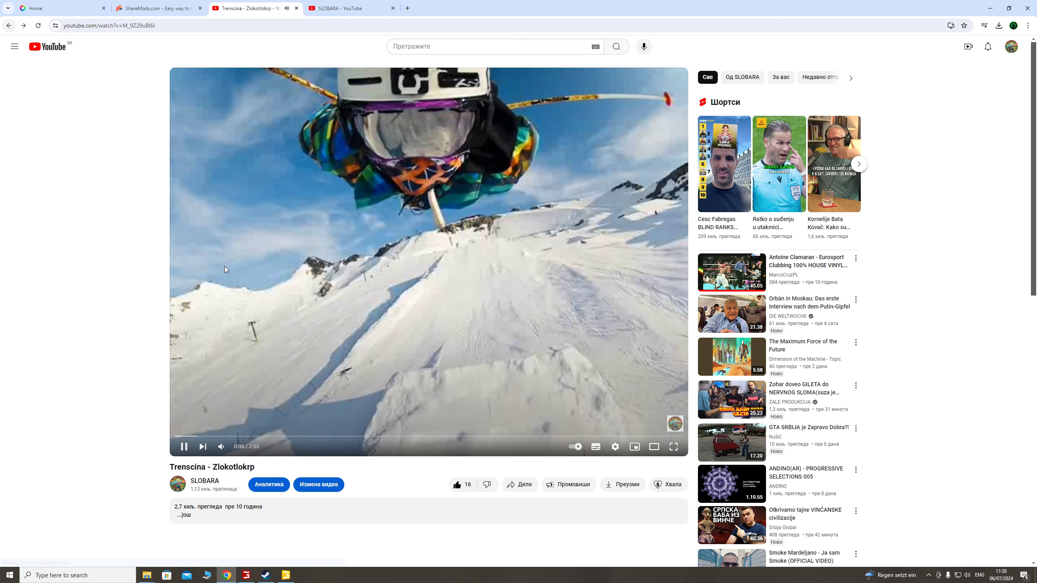
left_click(990, 8)
- Try deleting the barn buildings at the open-field edge of the village farmyard
right_click_drag(546, 300, 617, 351)
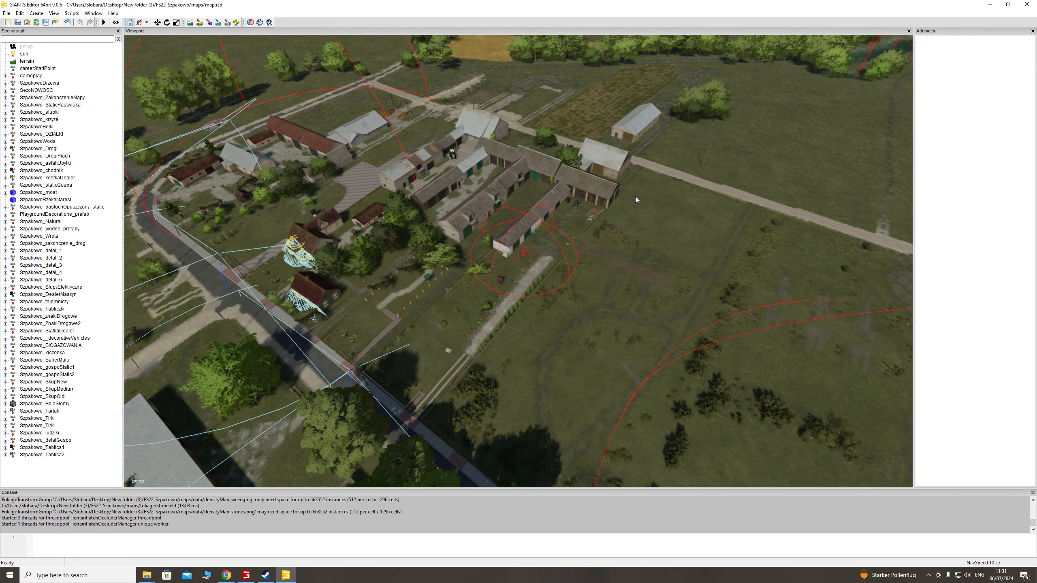
left_click_drag(636, 186, 561, 244)
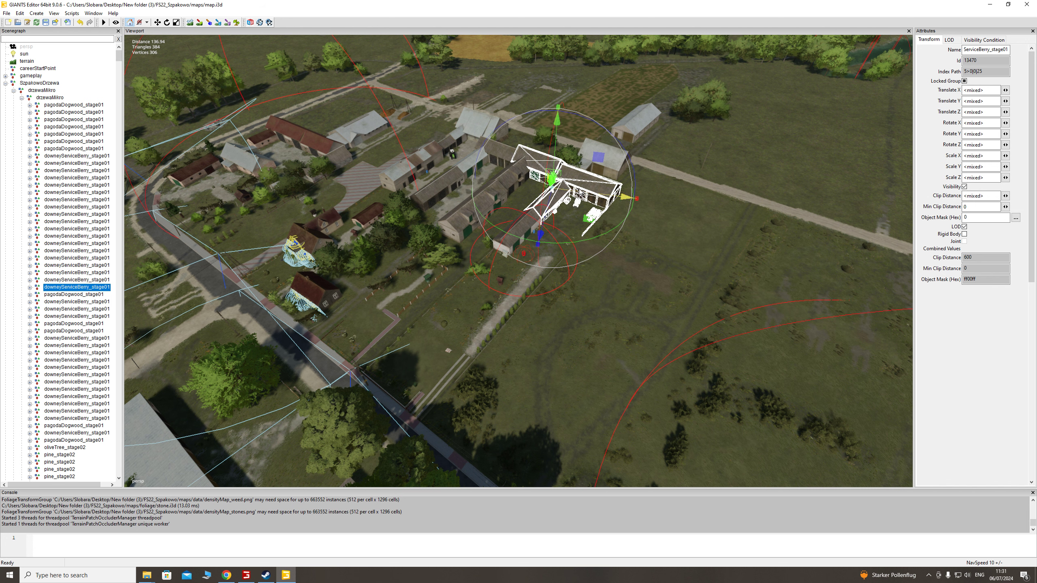
left_click(573, 198)
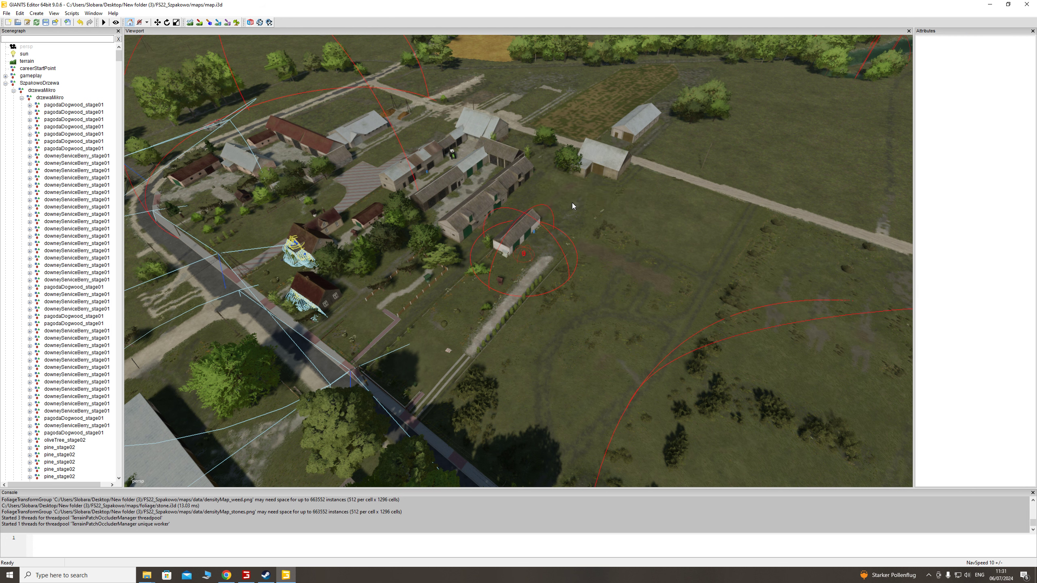
left_click(515, 265)
key("Delete")
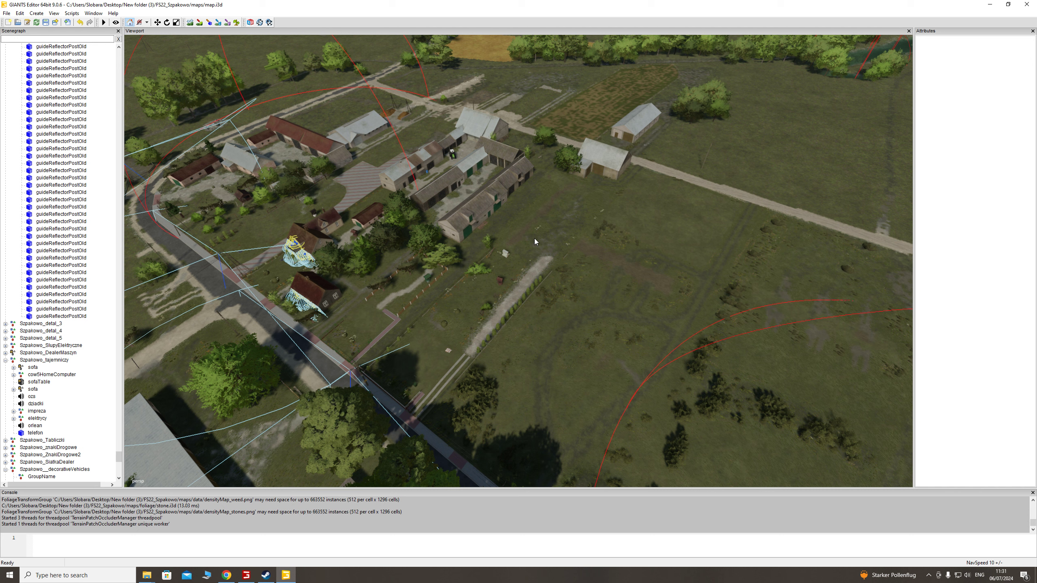
- Try deleting the bushes, fence posts and small objects around the dirt track beside the farmyard
left_click_drag(532, 243, 491, 349)
key("Delete")
left_click_drag(553, 268, 435, 321)
key("Delete")
left_click_drag(520, 291, 439, 279)
key("Delete")
key("Delete")
key("ctrl+z")
key("Delete")
key("Delete")
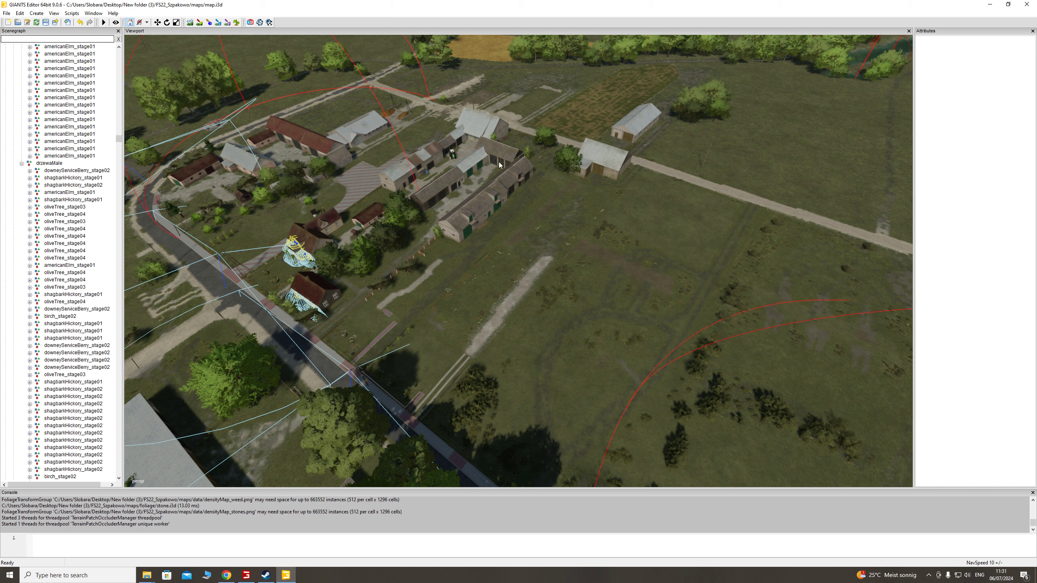
- Undo all the deletions to restore the bushes, fences, small objects and barn buildings around the farmyard
left_click(81, 22)
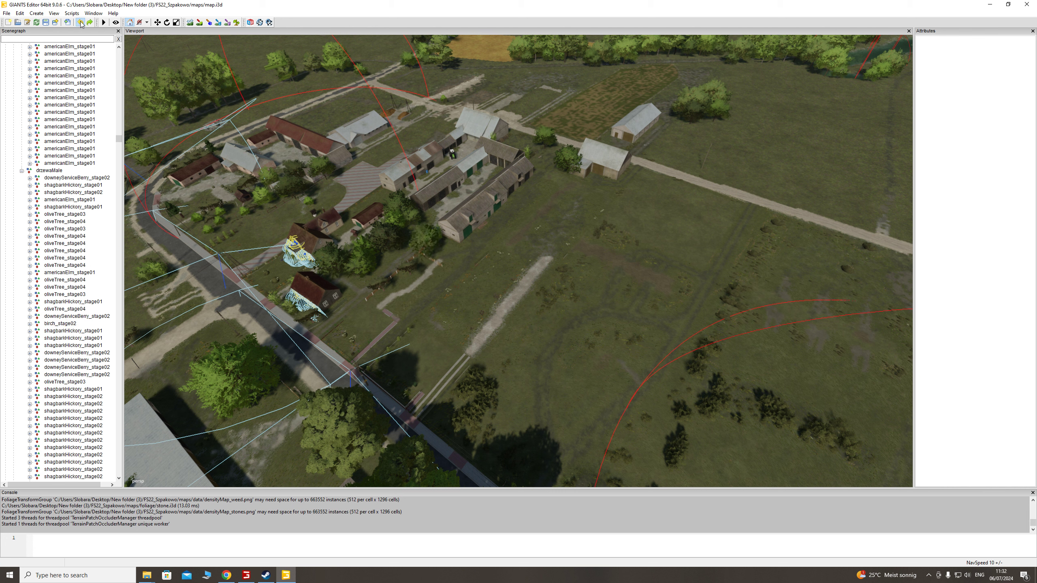
left_click(80, 24)
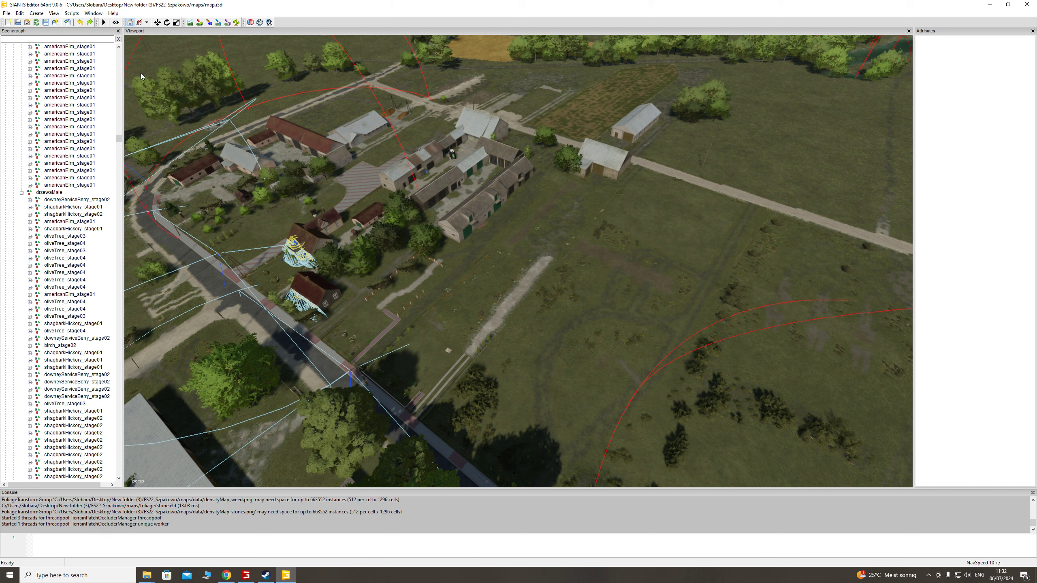
key("ctrl+z")
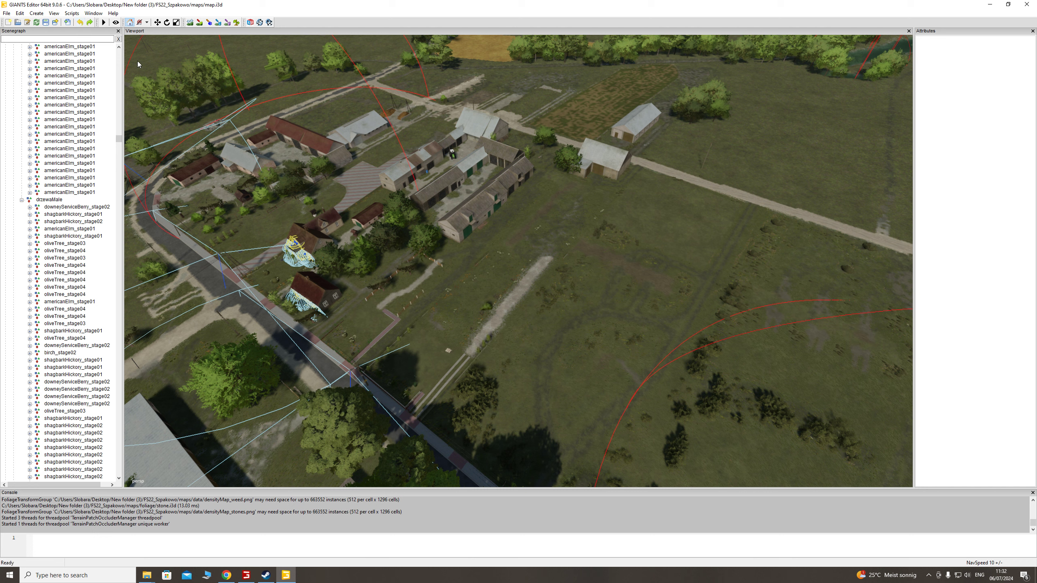
left_click(79, 23)
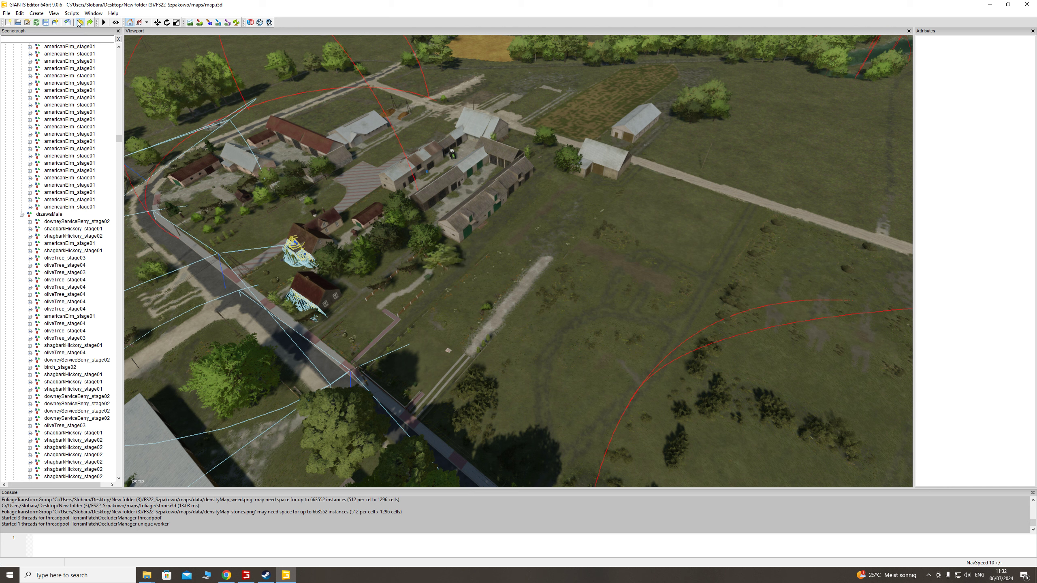
left_click(79, 24)
left_click(80, 23)
left_click(80, 23)
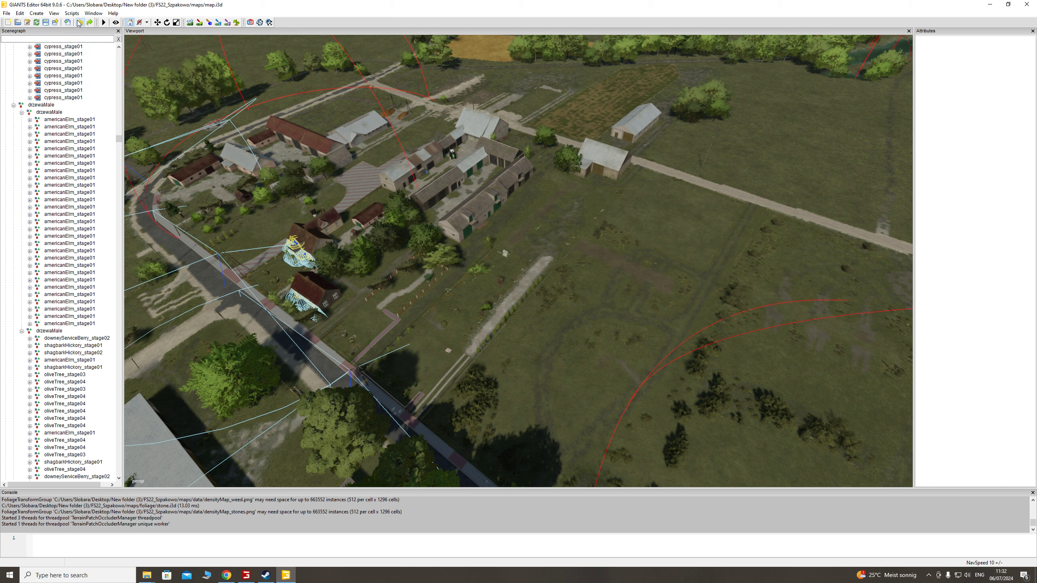
left_click(80, 24)
left_click(80, 23)
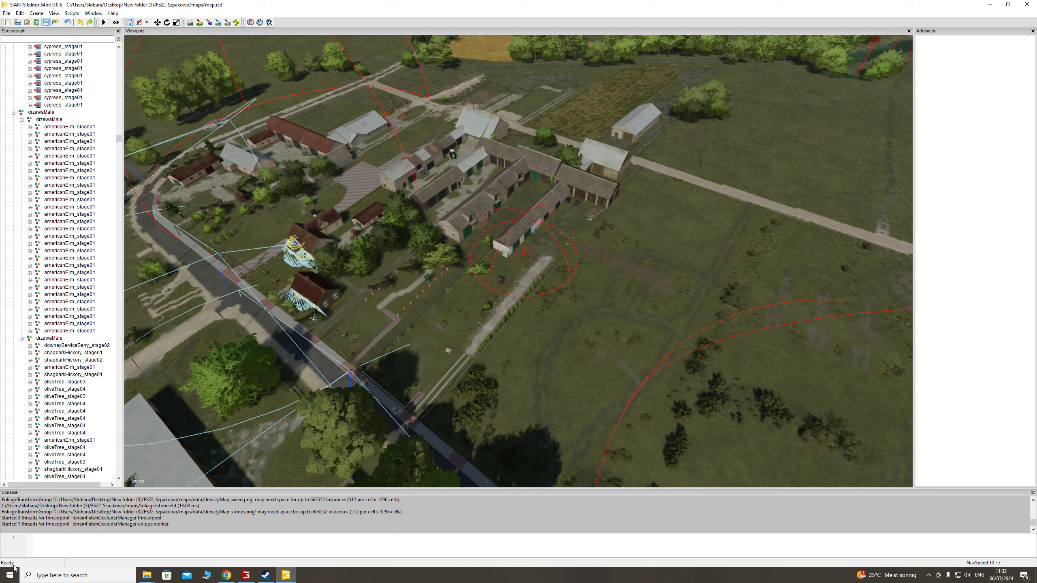
- Close the map editor and pack the maps folder, icon_Szpakowo, modDesc and preview into a ZIP archive named FS22_Szpakowo
left_click(1027, 5)
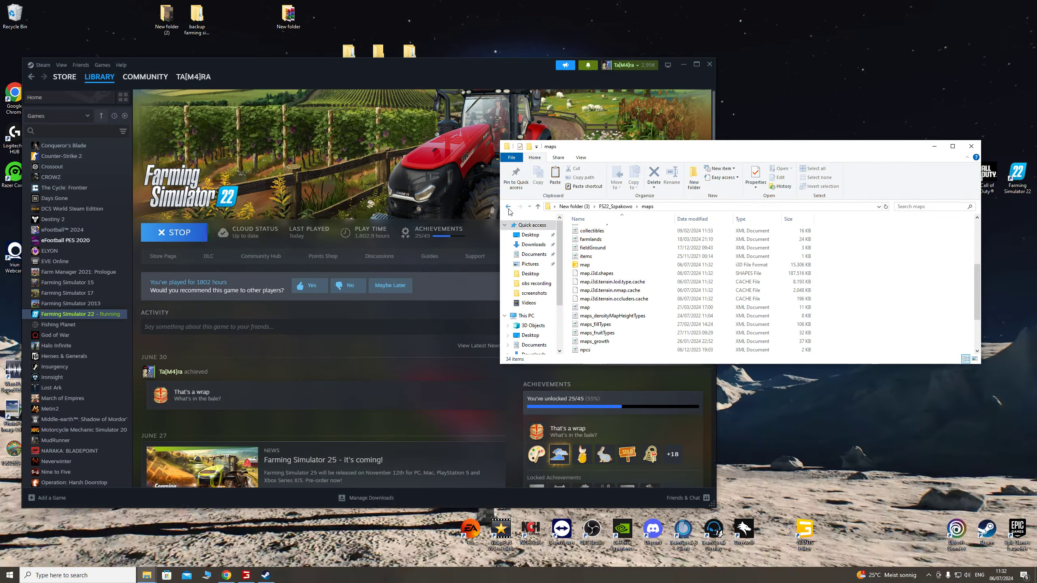
key("BackSpace")
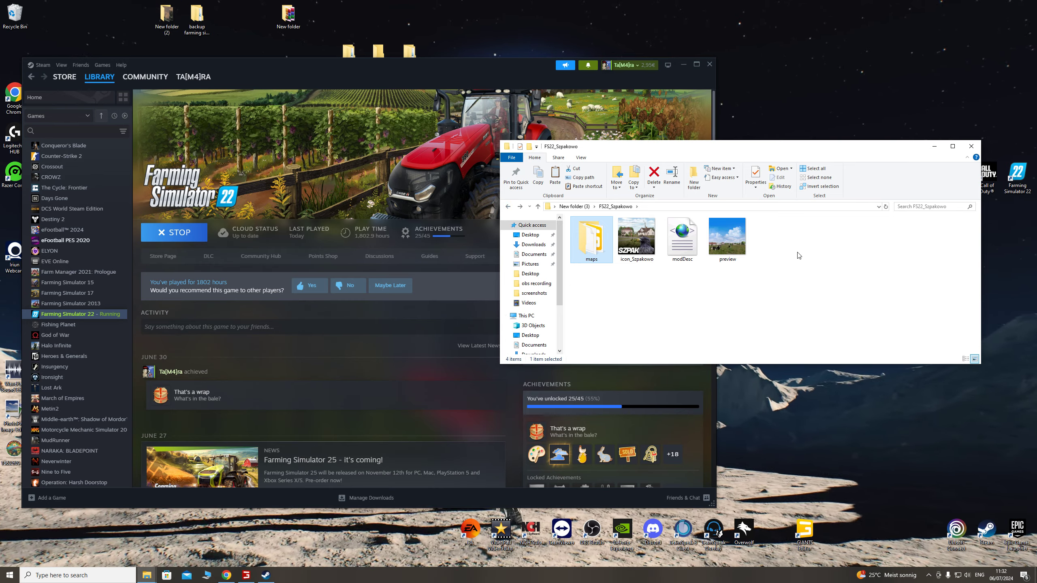
left_click_drag(800, 236, 603, 283)
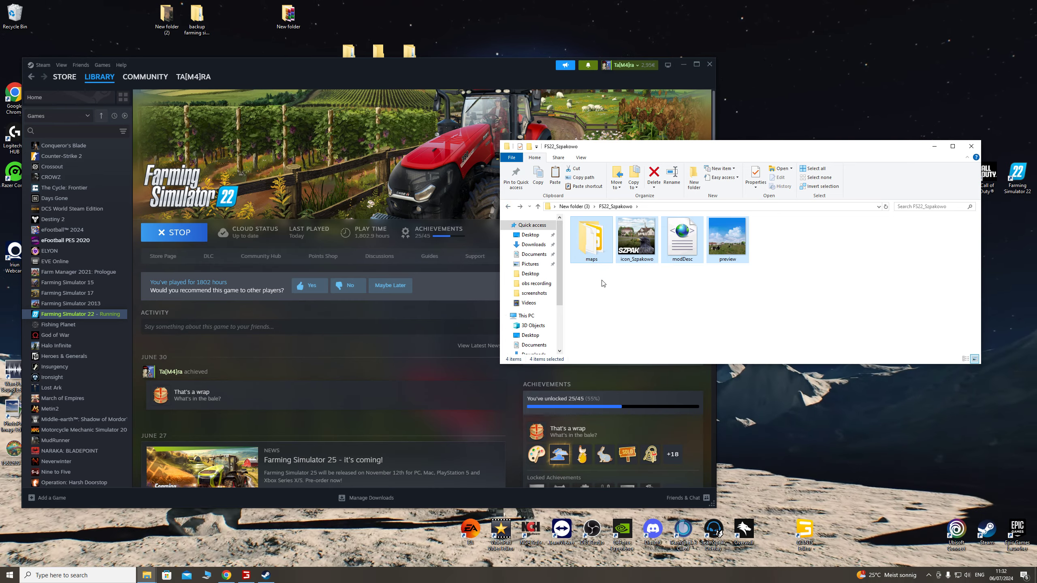
right_click(599, 235)
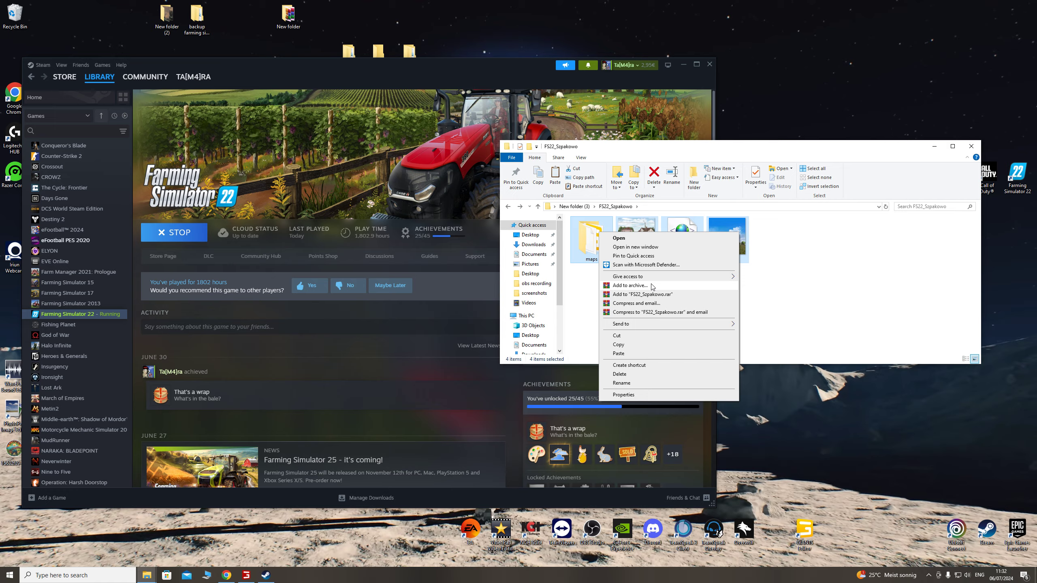
left_click(623, 286)
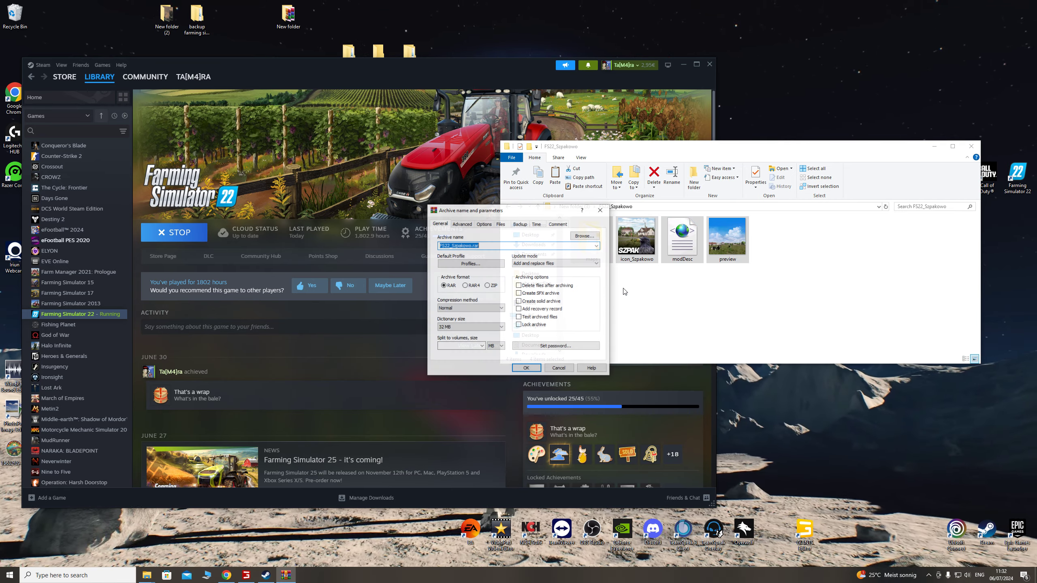
left_click(487, 286)
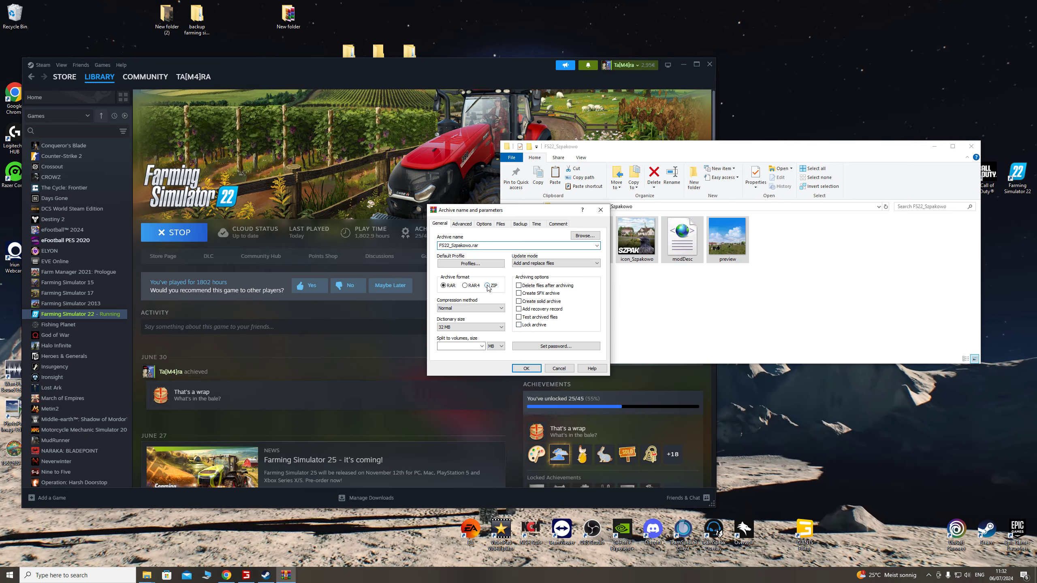
left_click(535, 370)
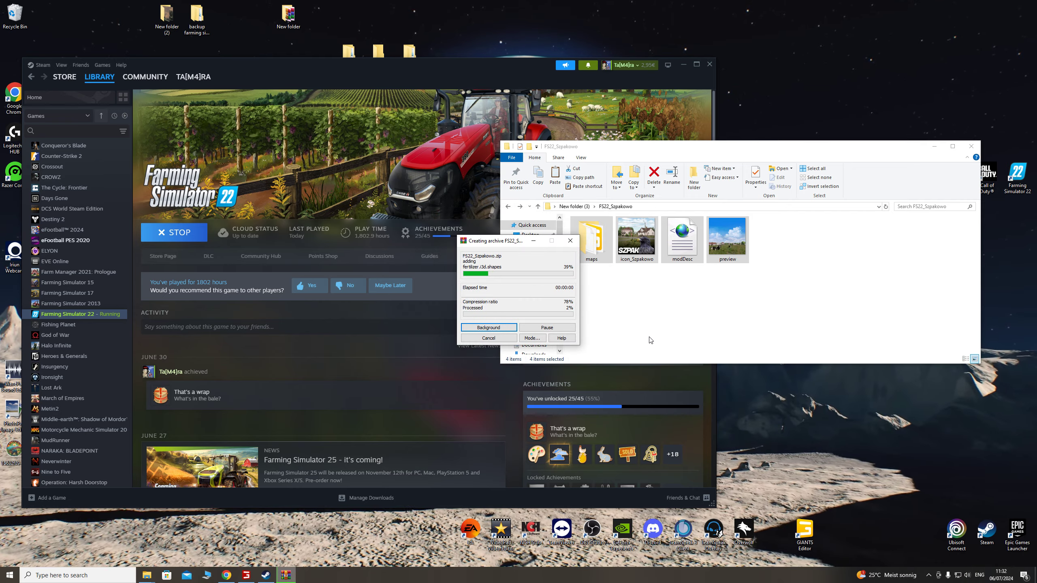